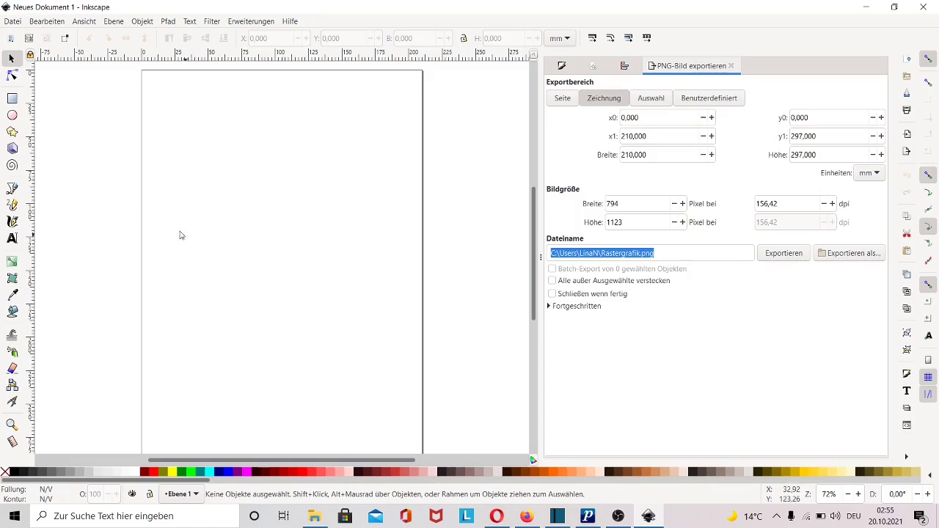
Draw a tall narrow rectangle near the page's left side and fill it white
left_click(11, 99)
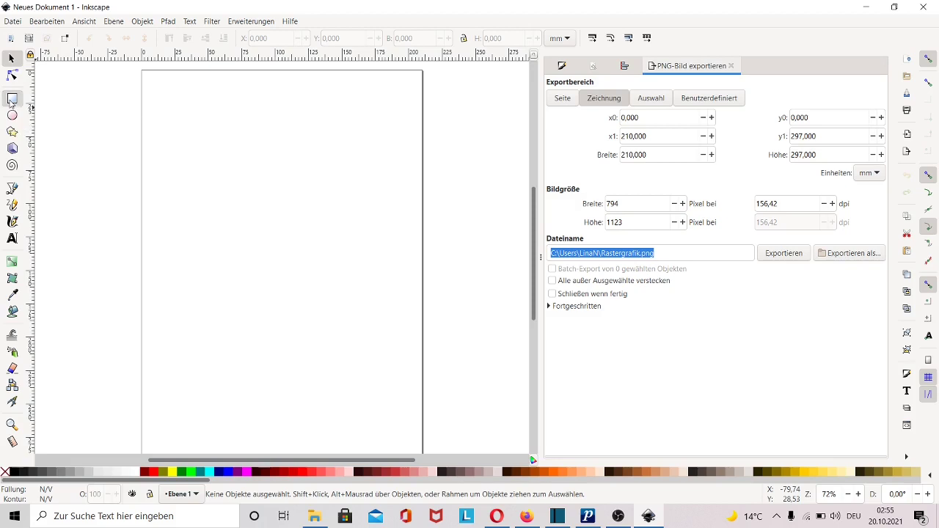
left_click_drag(176, 176, 199, 329)
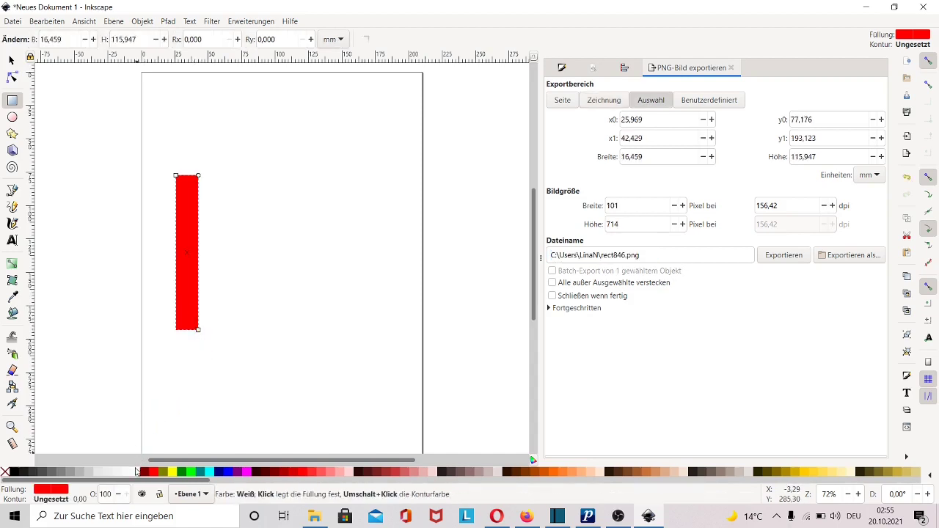
left_click(144, 471)
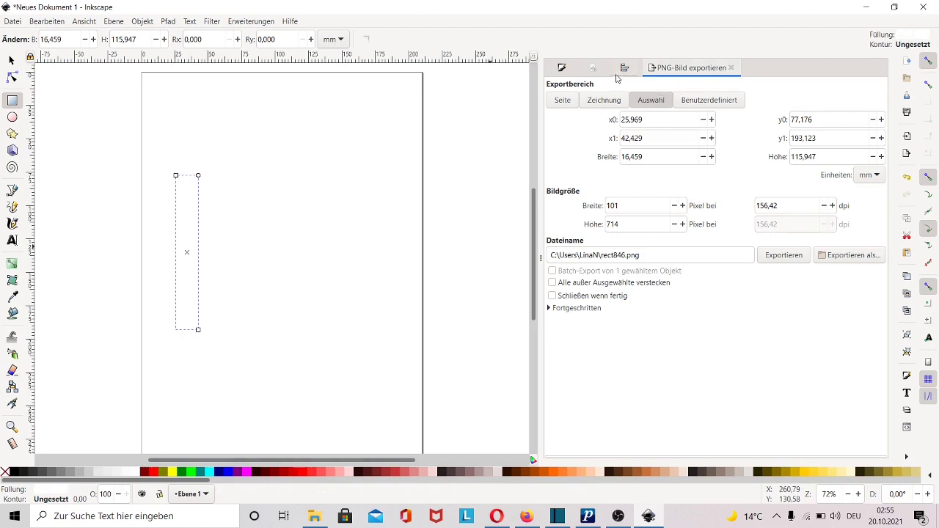
Give the key rectangle a flat black stroke 1 mm wide
key("ctrl+shift+f")
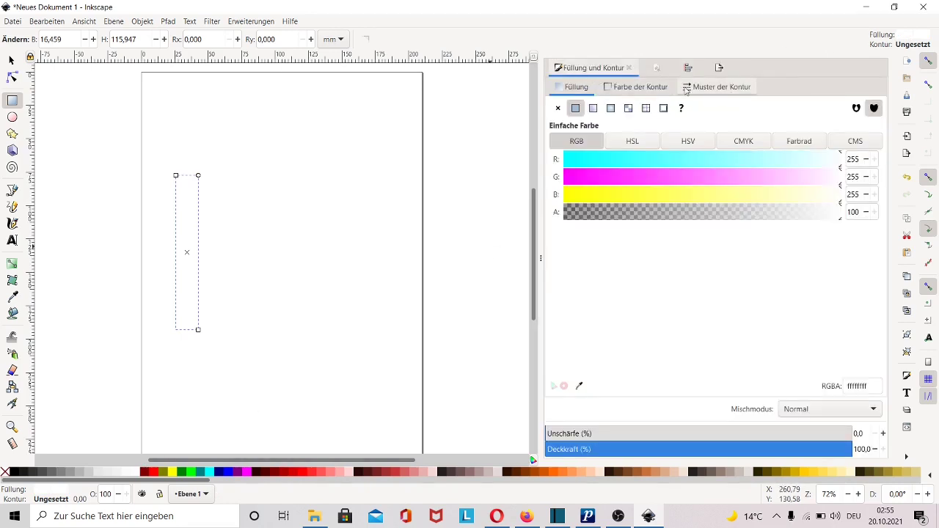
left_click(690, 88)
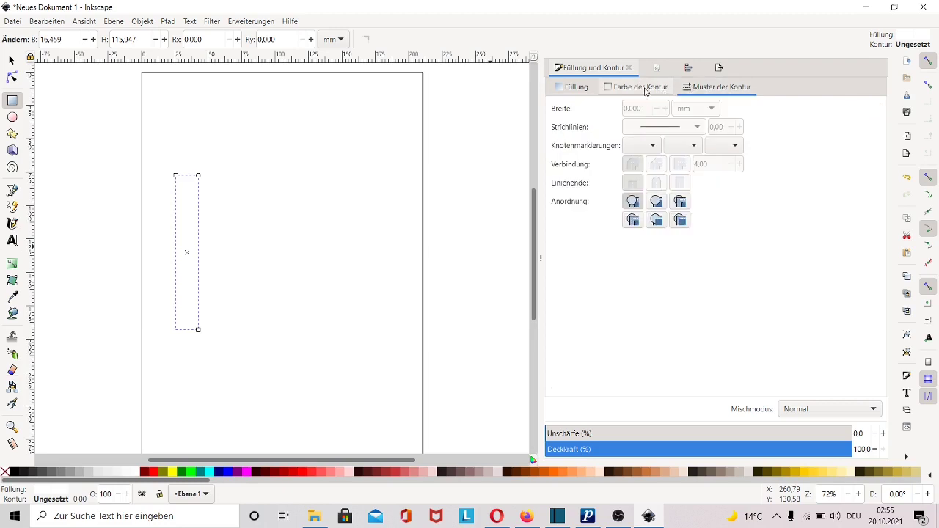
left_click(645, 88)
left_click(575, 107)
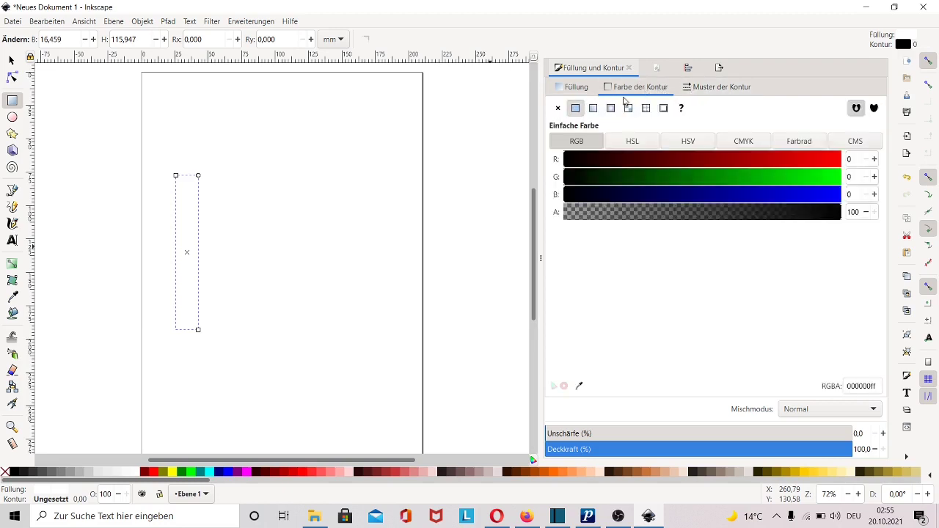
left_click(701, 88)
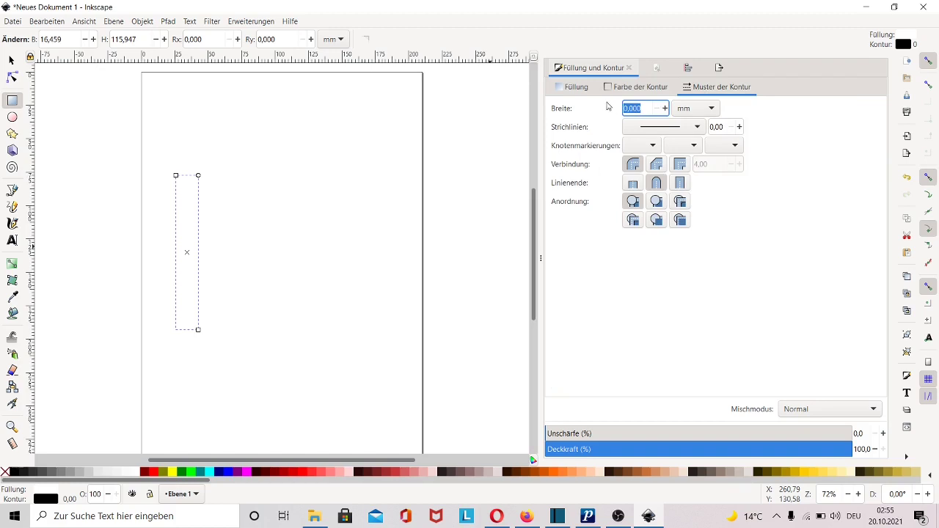
key("BackSpace")
type("1")
key("Return")
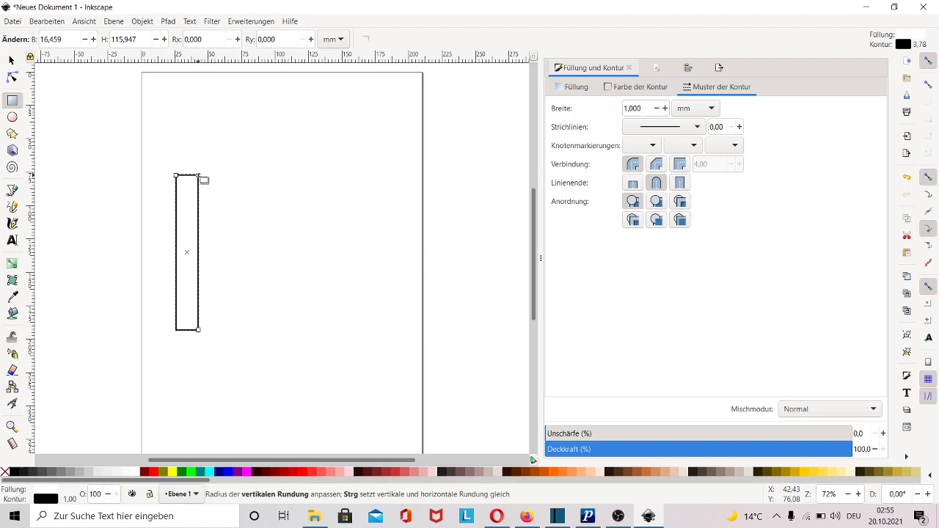
Round the rectangle's corners slightly and reselect it with the selector
left_click_drag(198, 176, 197, 177)
key("s")
left_click(193, 240)
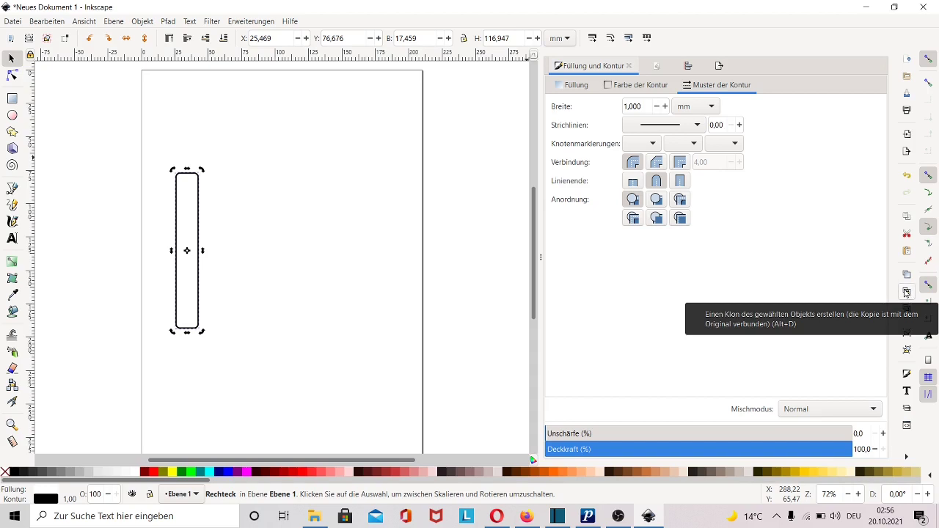
Create five clones of the white key rectangle
left_click(906, 293)
left_click(906, 293)
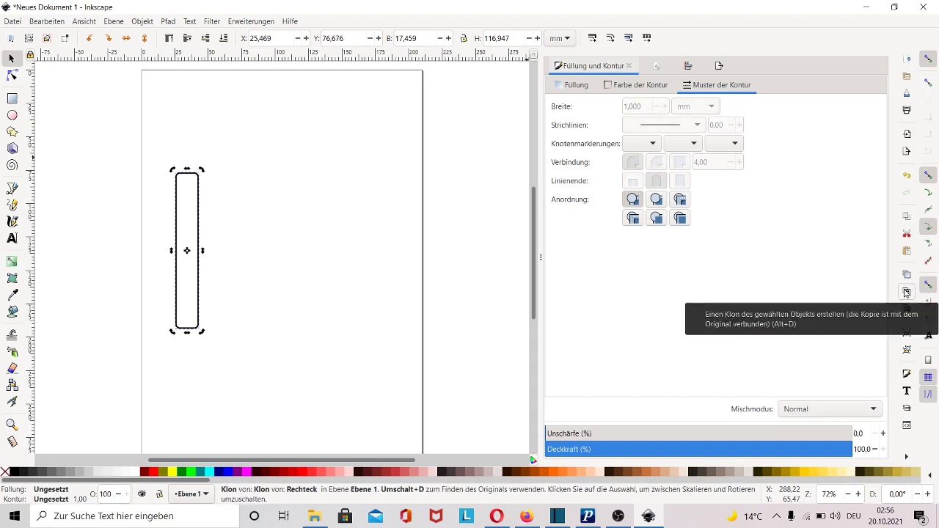
left_click(906, 293)
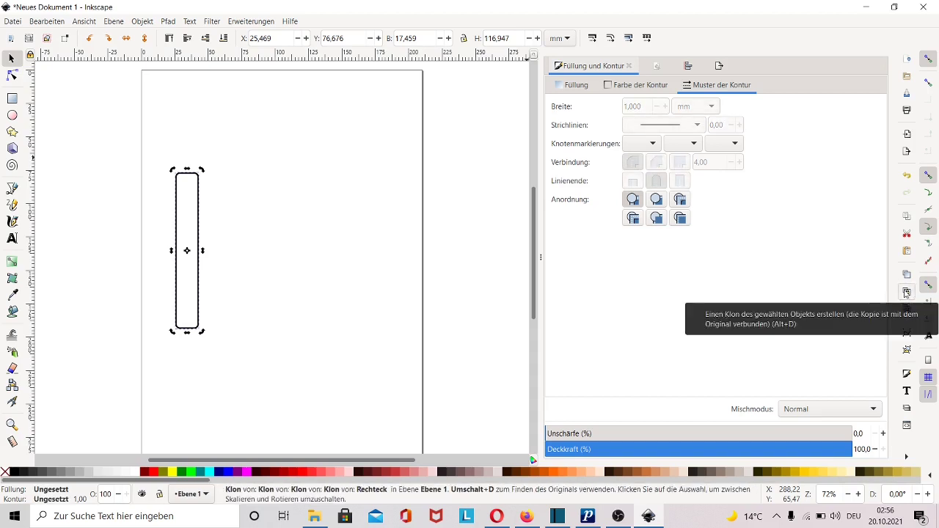
left_click(907, 293)
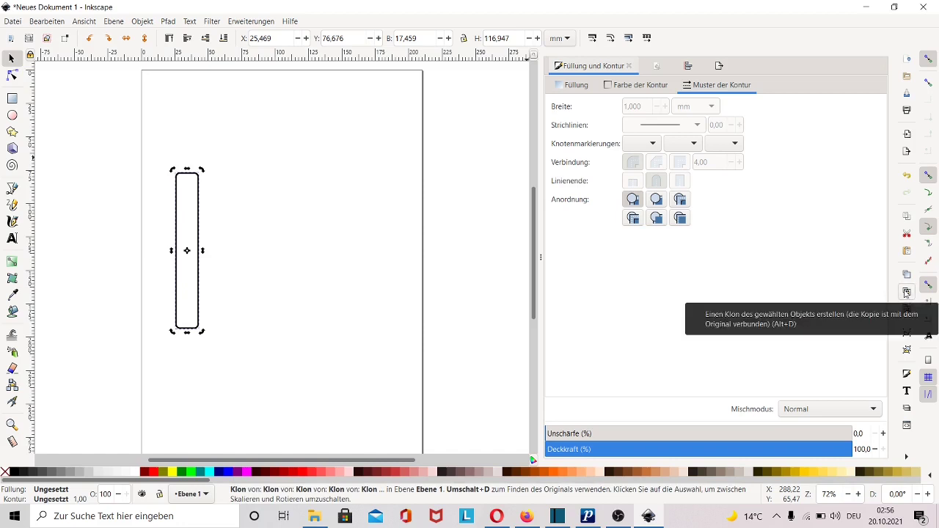
left_click(906, 293)
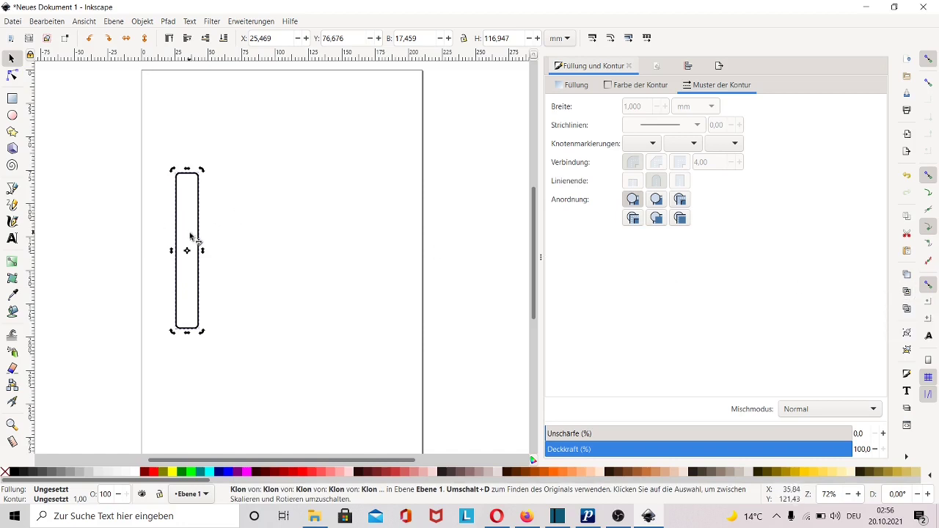
Drag the clones right so they stand edge to edge beside the original key
left_click_drag(191, 236, 220, 242)
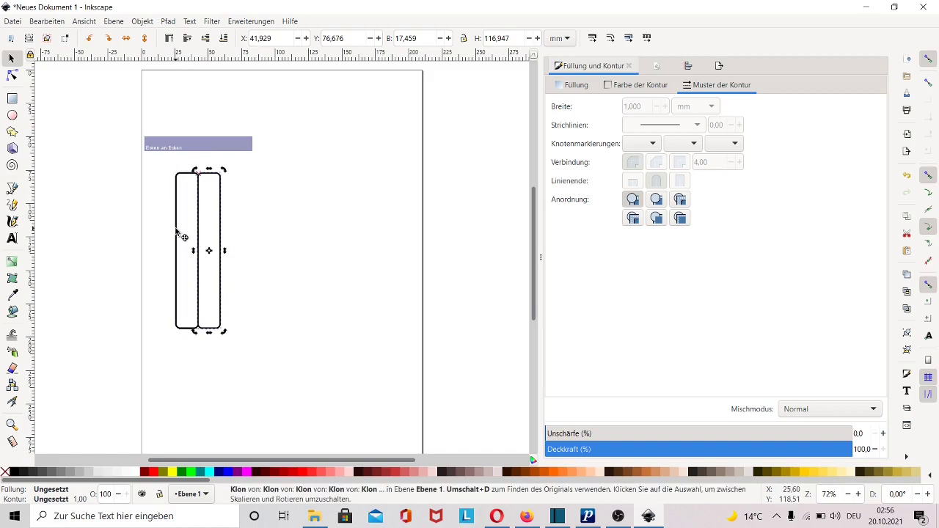
mouse_move(184, 237)
left_mouse_down()
mouse_move(247, 242)
mouse_move(250, 226)
mouse_move(181, 220)
mouse_move(272, 225)
left_mouse_up()
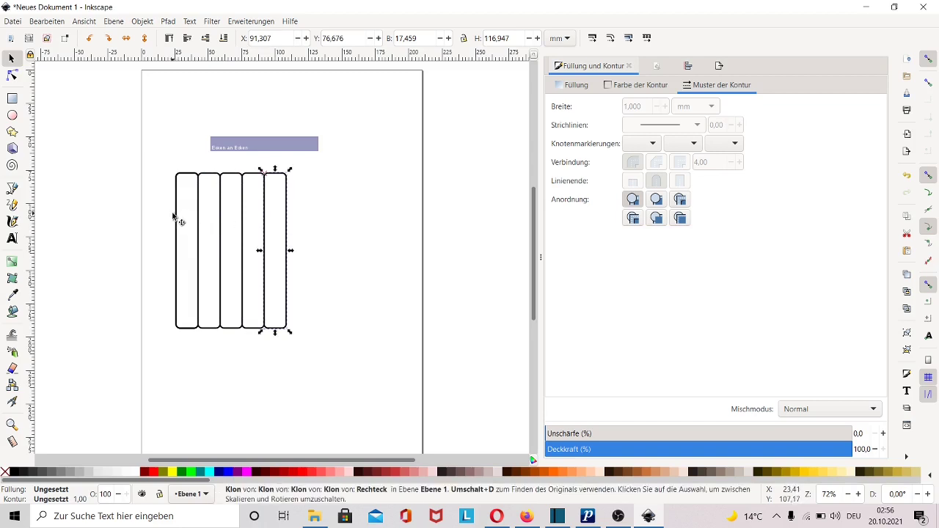
left_click_drag(179, 219, 299, 225)
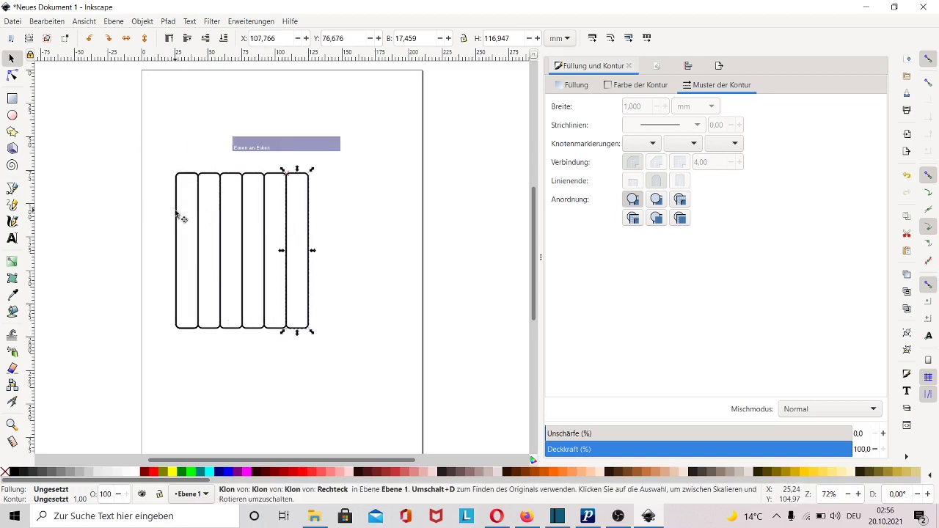
left_click_drag(176, 213, 318, 218)
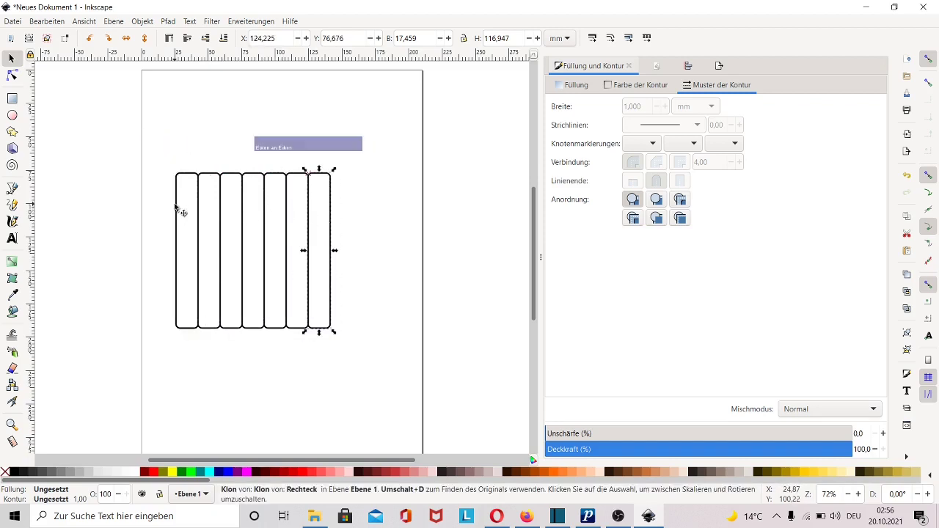
mouse_move(176, 207)
left_mouse_down()
mouse_move(326, 221)
mouse_move(340, 209)
left_mouse_up()
Select all eight white keys and group them into one 132.675 × 116.947 mm row
key("ctrl+g")
left_click(121, 105)
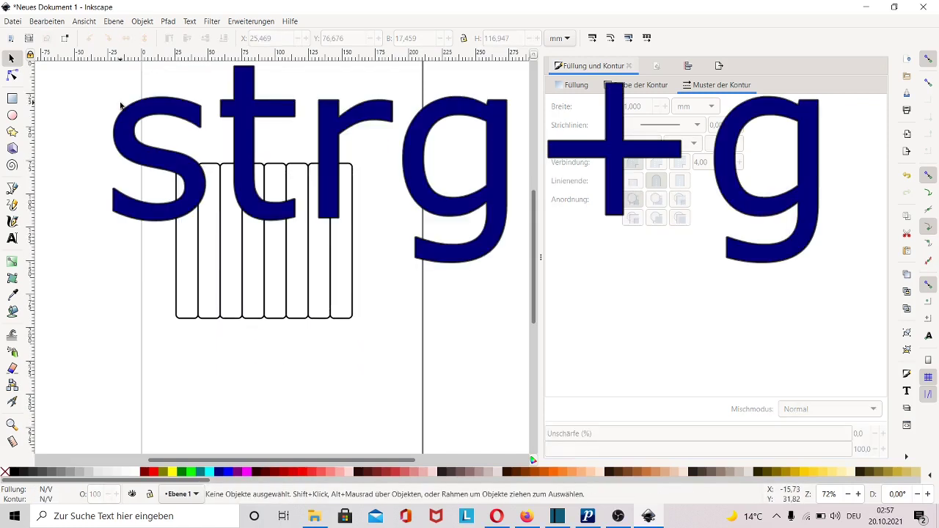
mouse_move(120, 106)
left_mouse_down()
mouse_move(359, 353)
mouse_move(388, 366)
left_mouse_up()
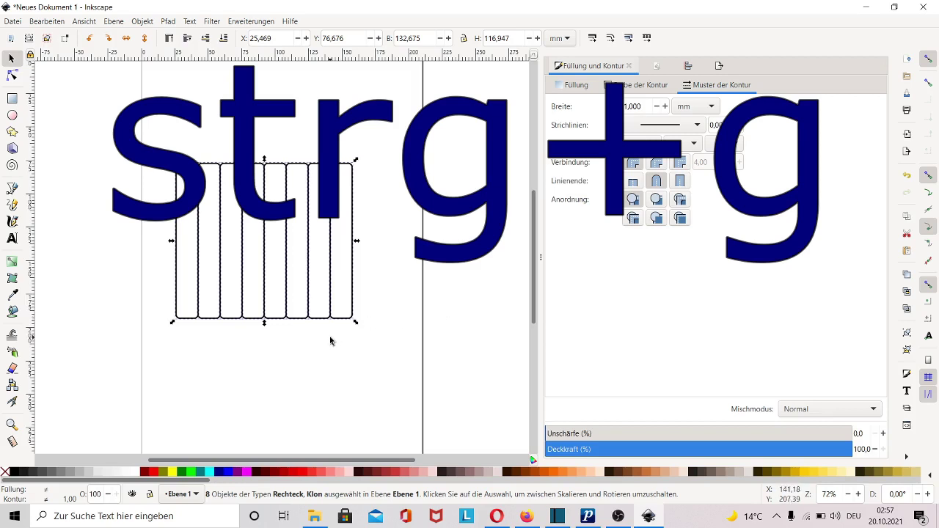
key("ctrl+g")
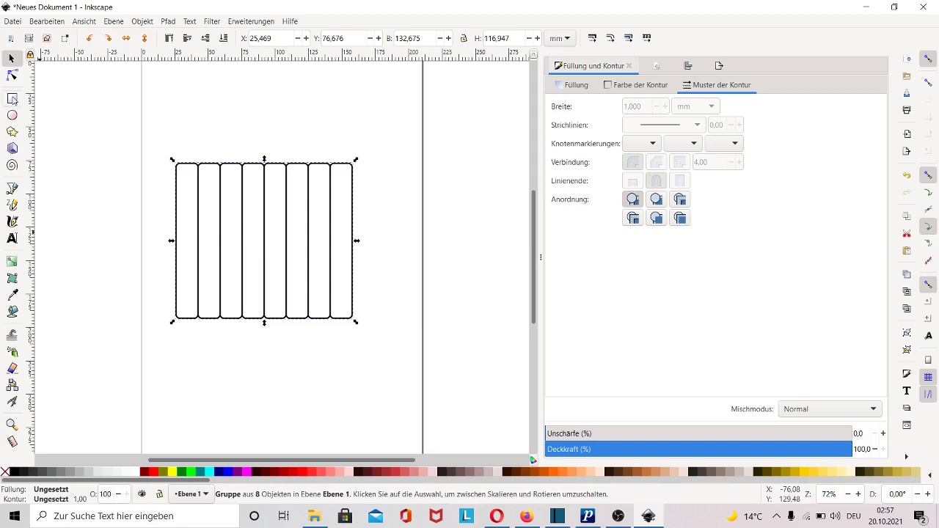
left_click(12, 98)
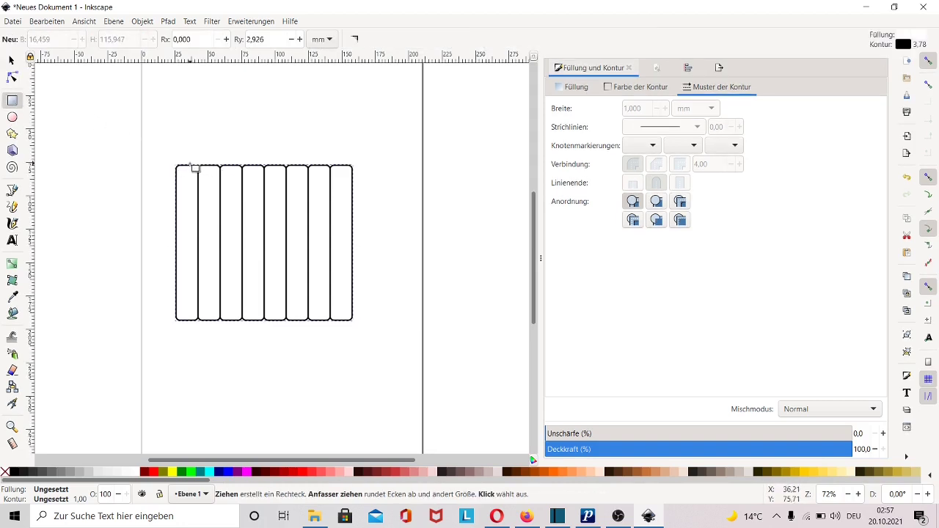
Draw a black-filled 9.876 × 72.787 mm key straddling the first two white keys
left_click_drag(198, 165, 185, 263)
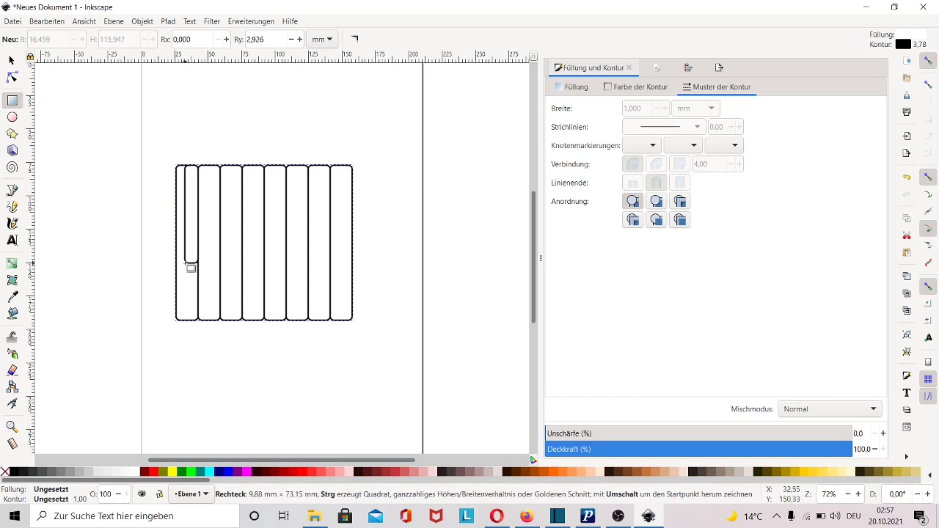
left_click_drag(184, 262, 183, 261)
left_click_drag(184, 263, 184, 262)
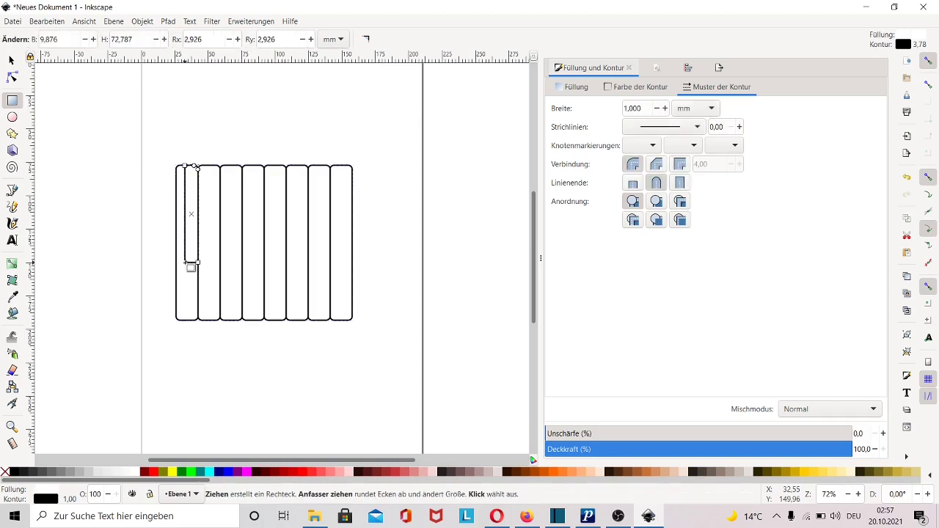
left_click(14, 473)
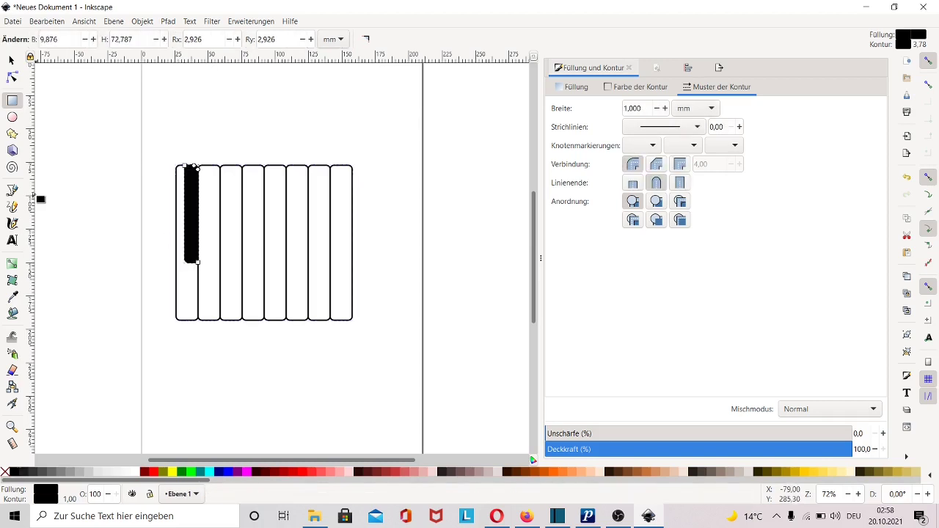
key("s")
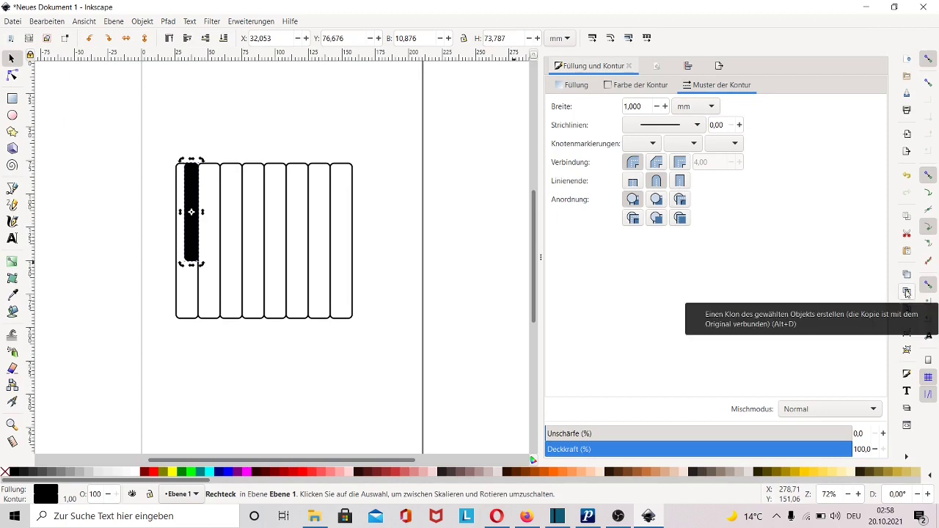
Clone the black key and place copies on the next white-key boundaries
left_click(907, 293)
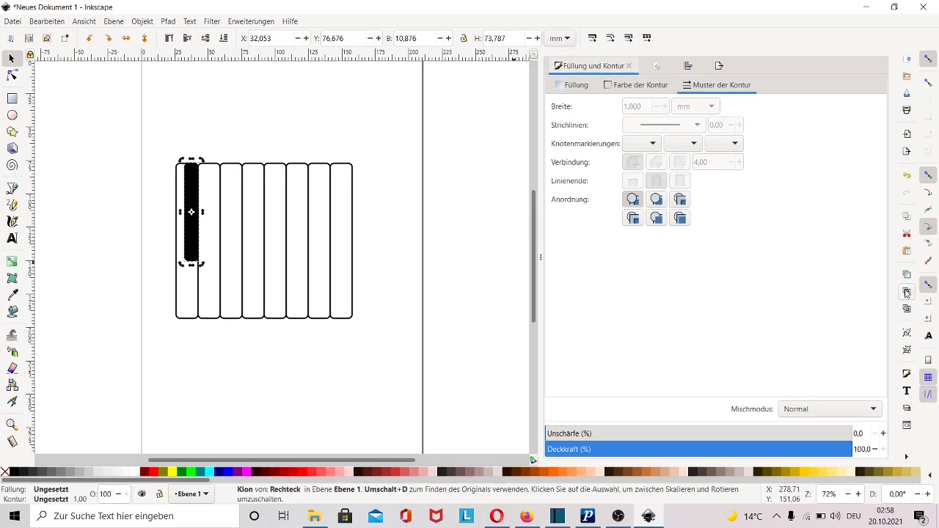
left_click(907, 293)
left_click(906, 293)
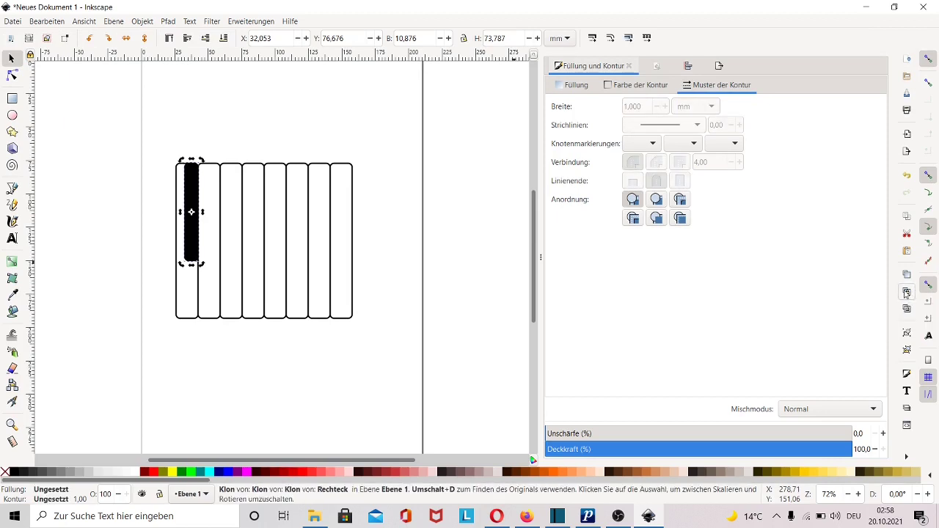
left_click(907, 293)
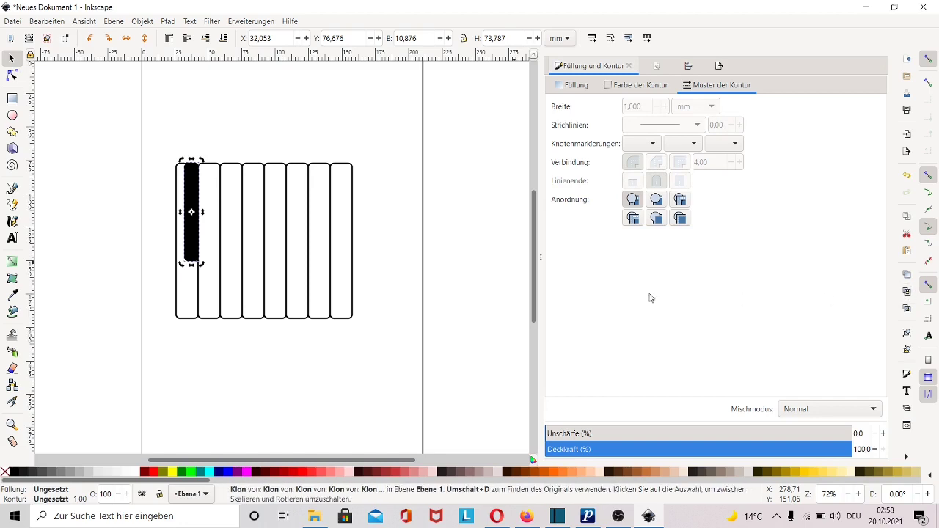
mouse_move(196, 214)
left_mouse_down()
mouse_move(291, 209)
mouse_move(280, 210)
left_mouse_up()
key("alt+d")
key("space")
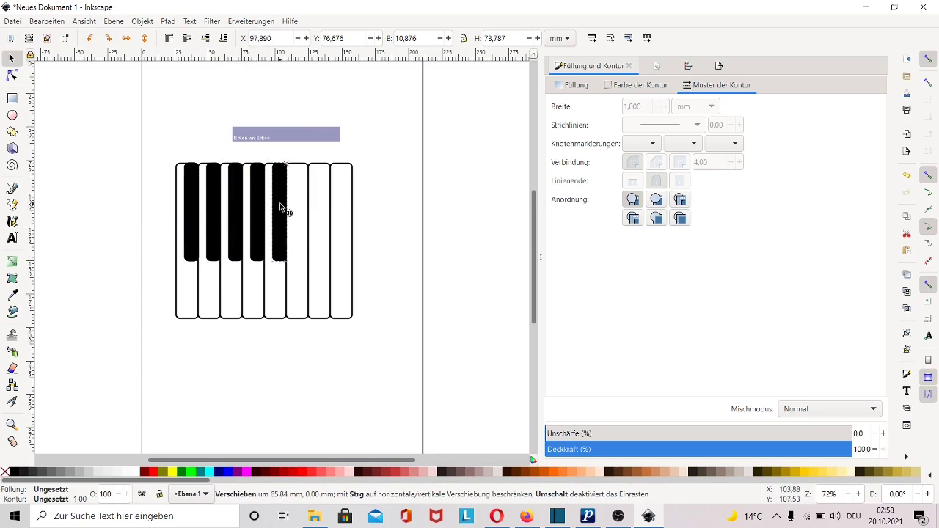
Stamp further black key copies along the remaining boundaries to the row's right end
left_click_drag(193, 200, 301, 203)
key("space")
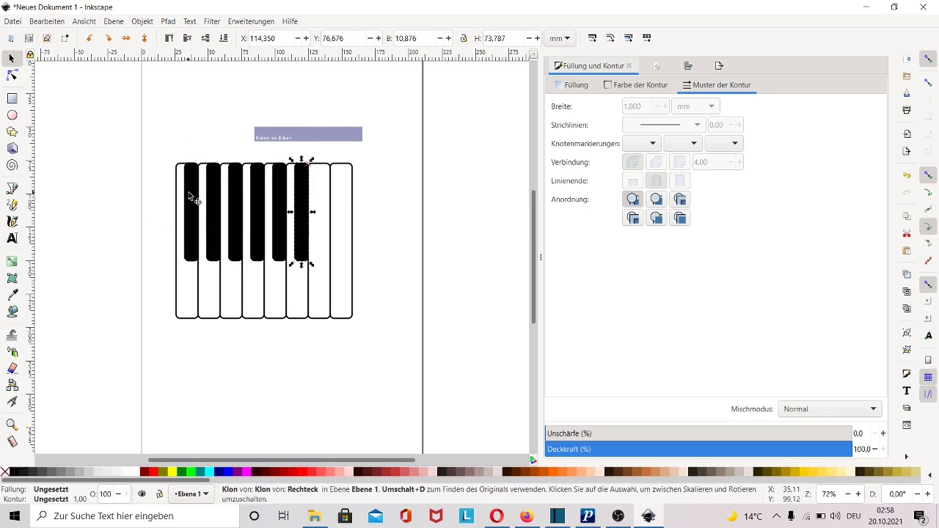
key("space")
left_click_drag(192, 198, 331, 206)
left_click(121, 130)
mouse_move(121, 129)
left_mouse_down()
mouse_move(256, 212)
mouse_move(396, 271)
left_mouse_up()
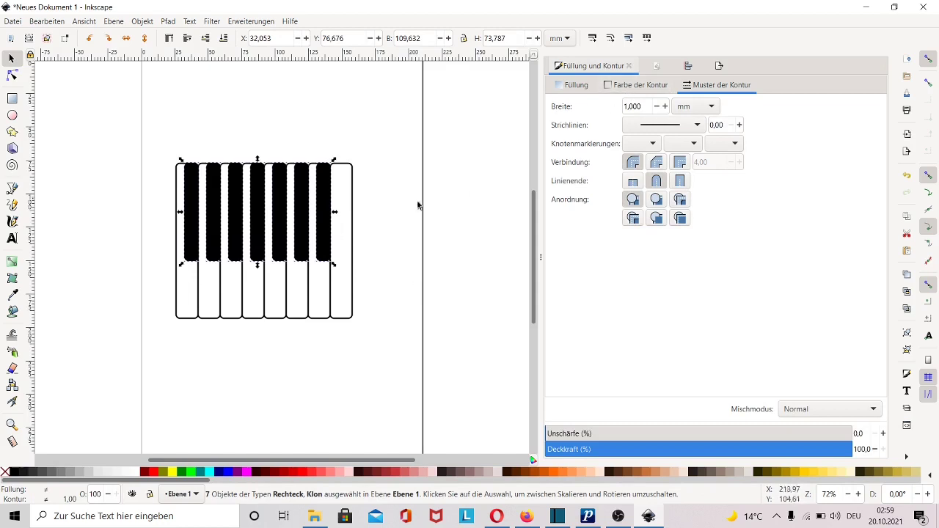
Group the seven black keys together
left_click(331, 212)
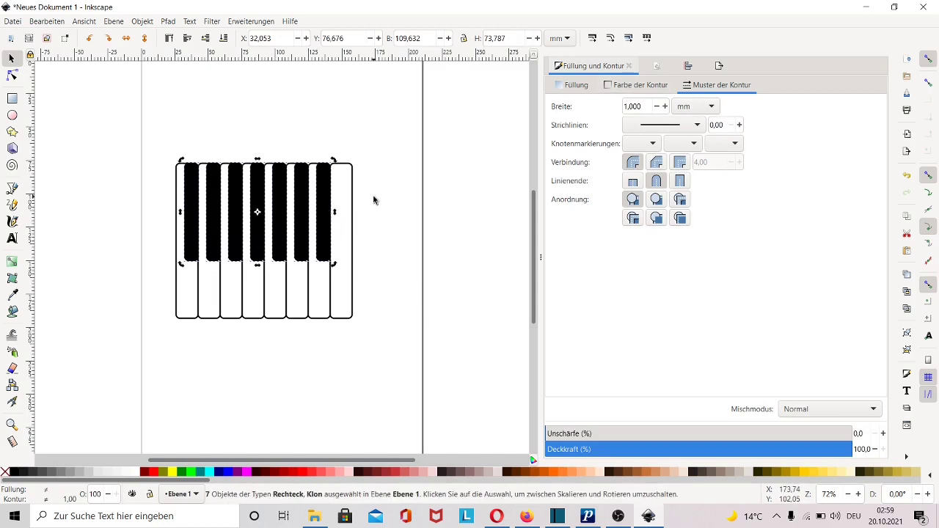
key("ctrl")
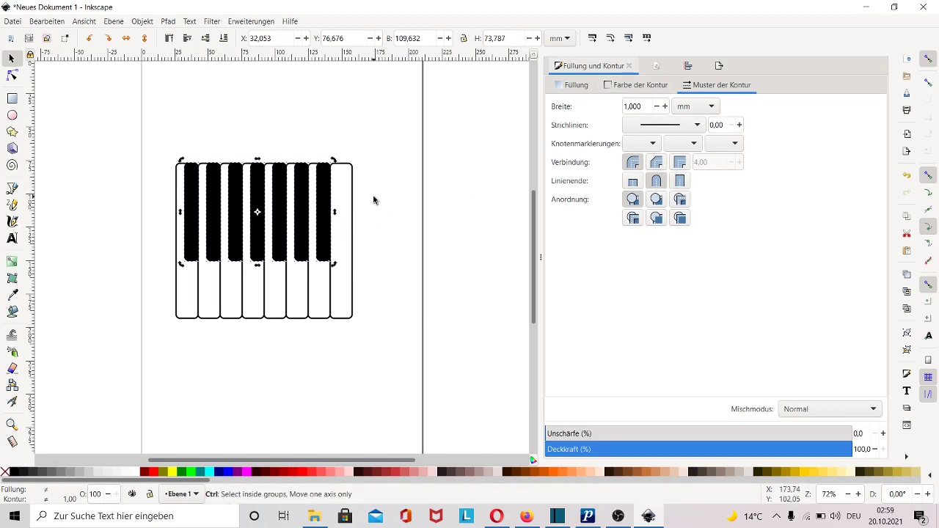
key("ctrl+g")
Centre the black-key group horizontally over the white-key group
left_click_drag(136, 110, 444, 355)
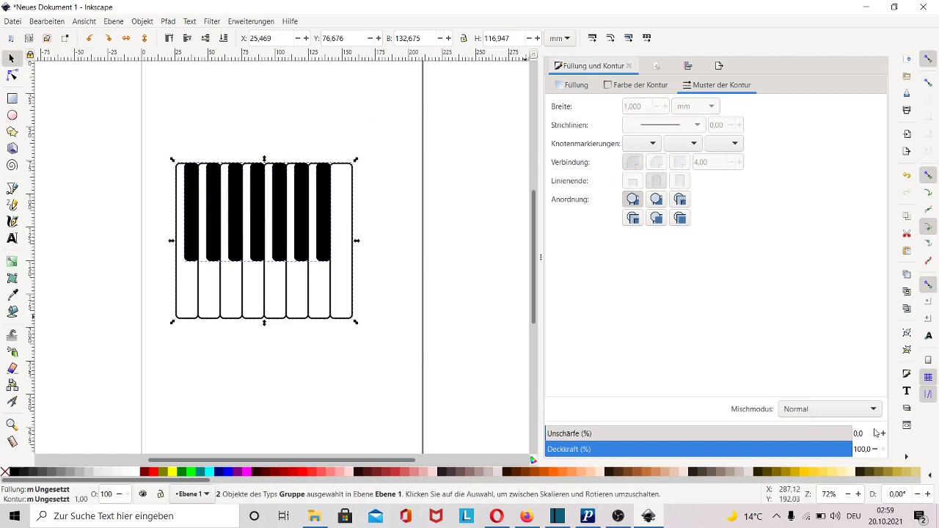
left_click(685, 67)
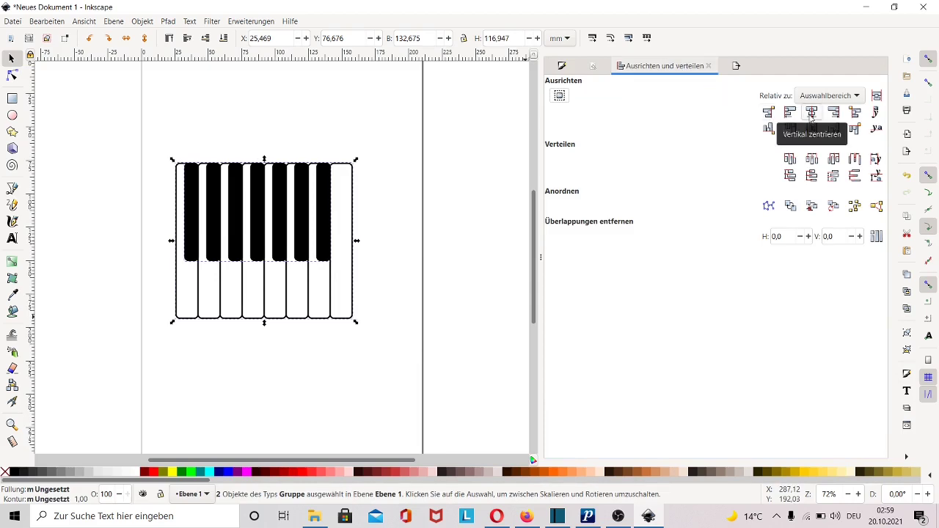
left_click(811, 113)
key("Escape")
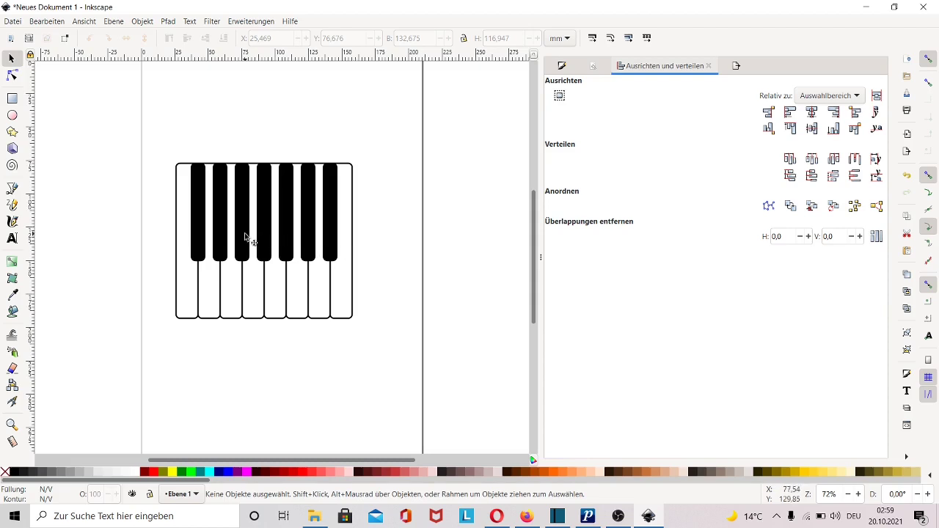
left_click(240, 210)
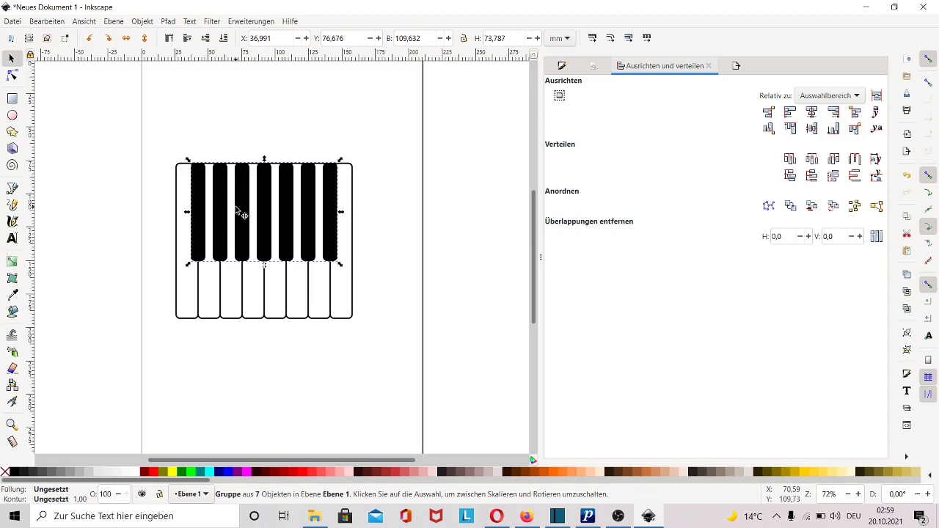
Ungroup the black keys via the Object menu
left_click(142, 22)
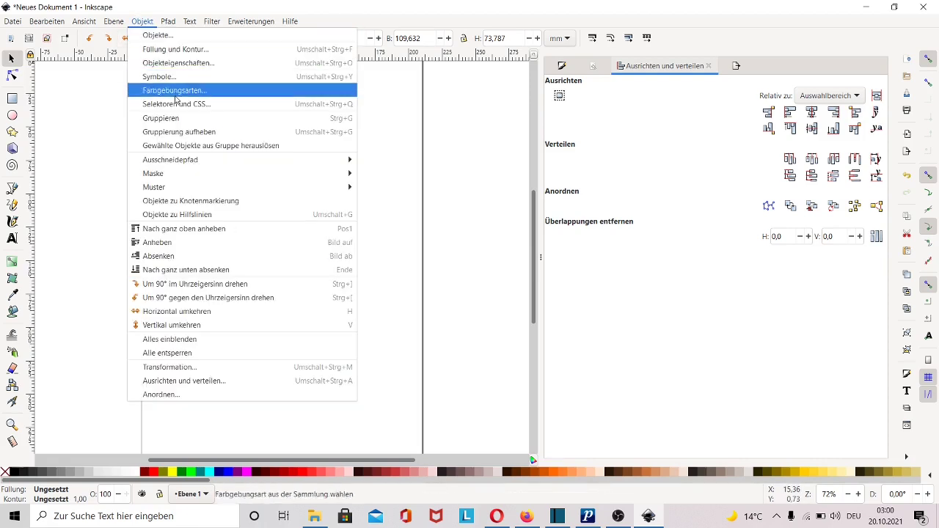
left_click(198, 132)
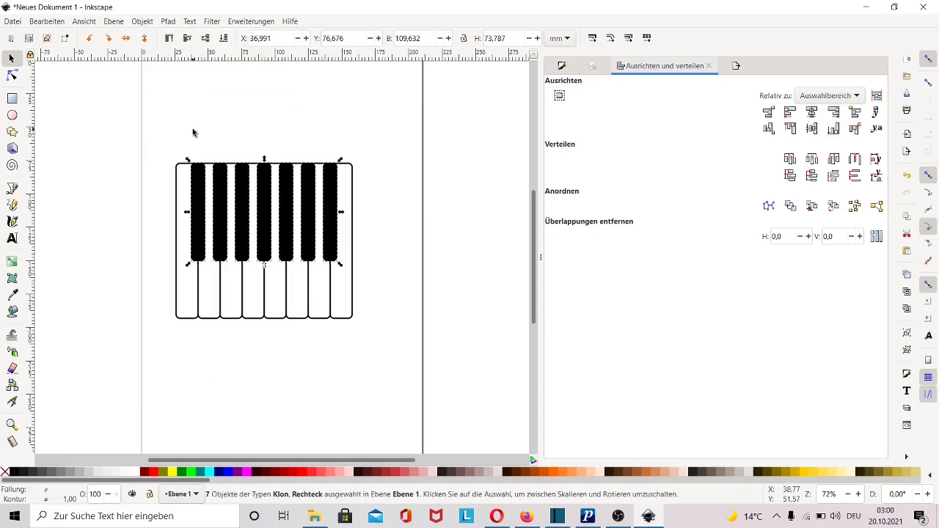
left_click(205, 151)
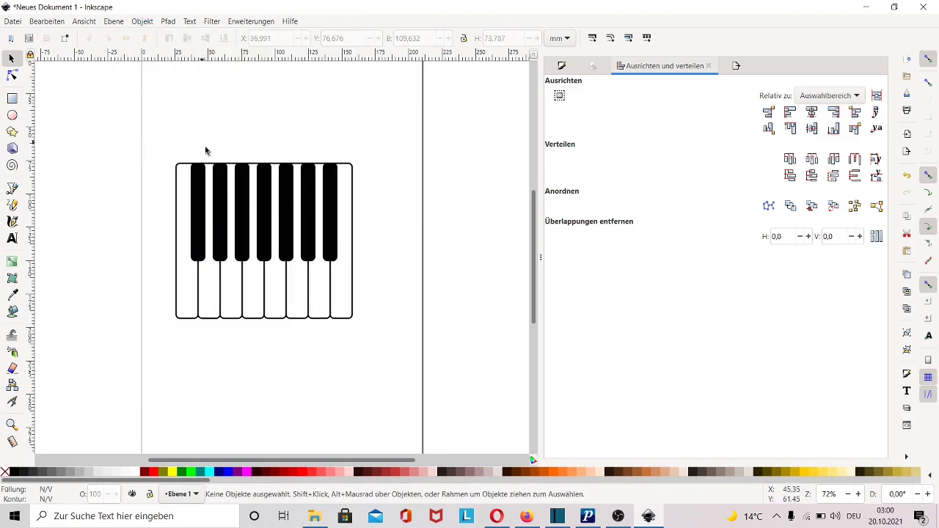
Delete the third and last black keys, leaving five in a two-three pattern
left_click(246, 208)
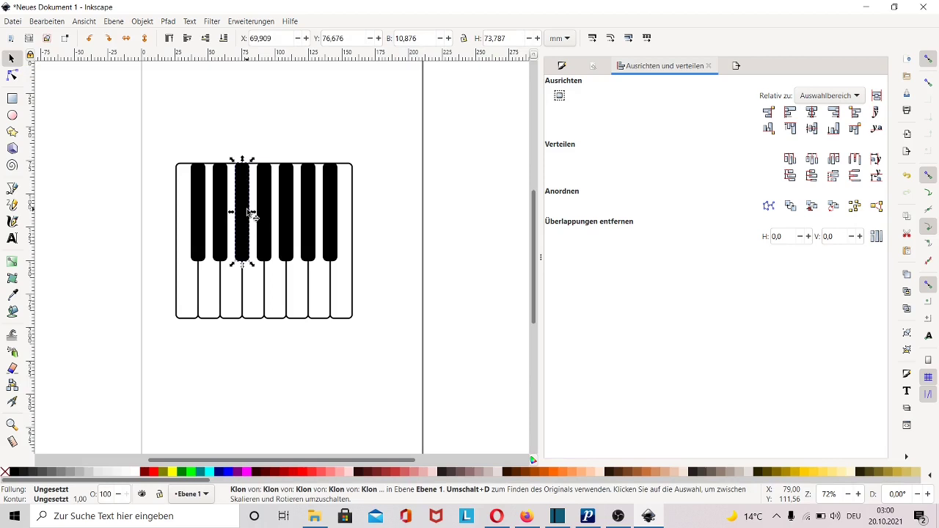
right_click(247, 213)
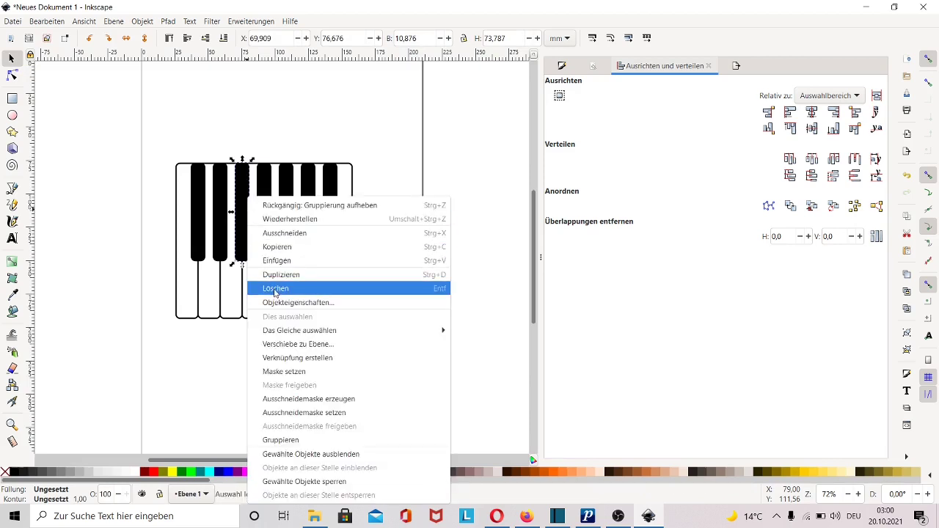
left_click(275, 290)
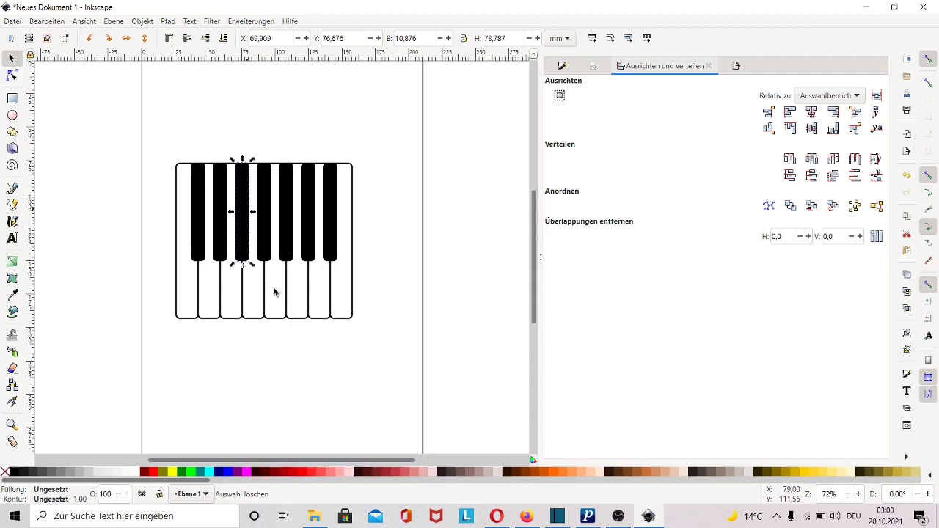
left_click(329, 227)
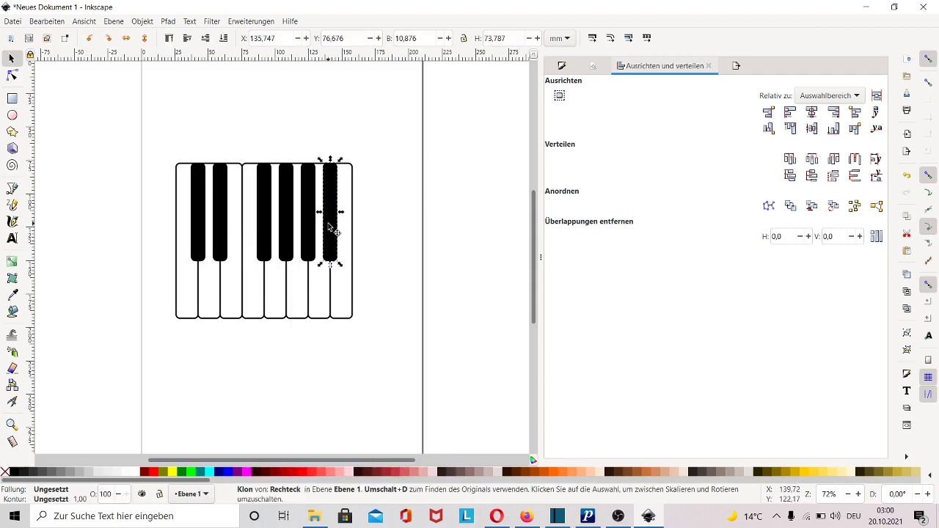
right_click(328, 229)
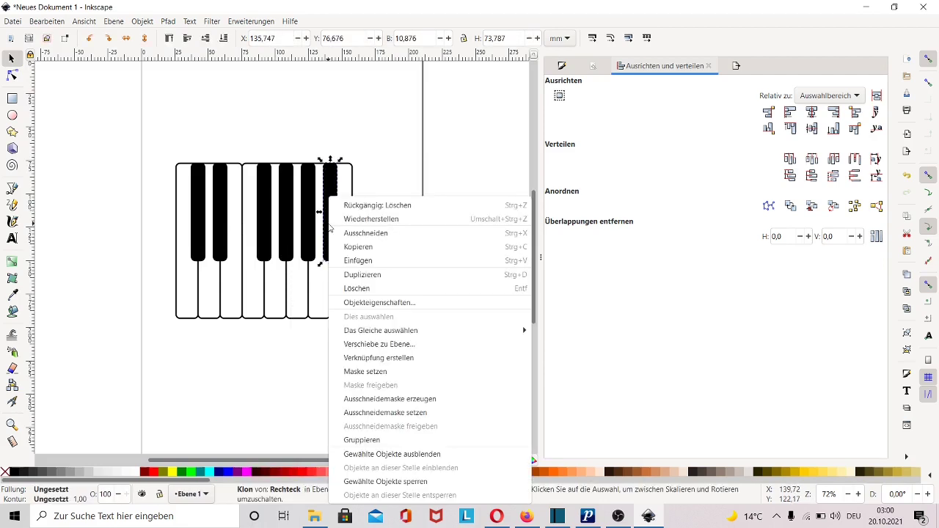
left_click(357, 289)
Type the note letters c d e f g a h c beneath the white keys in Bauhaus 93, 30 pt
scroll(169, 167, "down", 1)
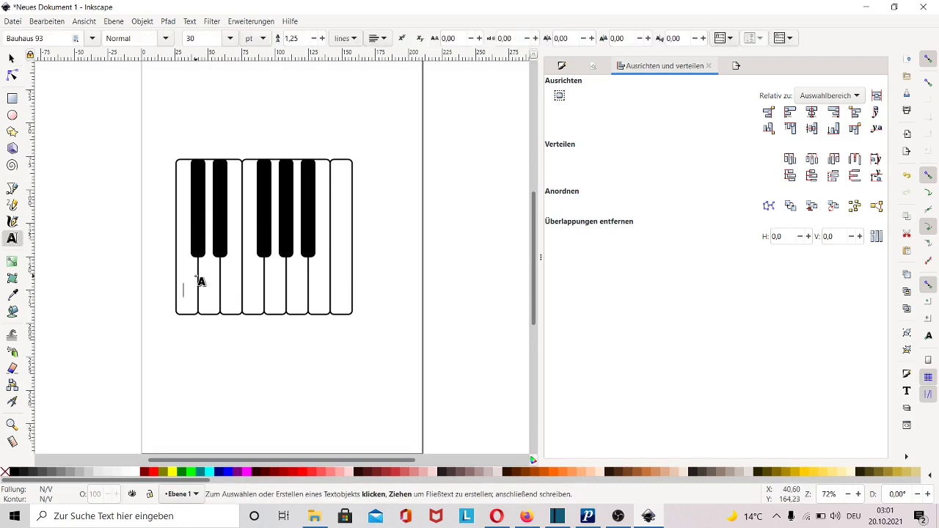
type("c")
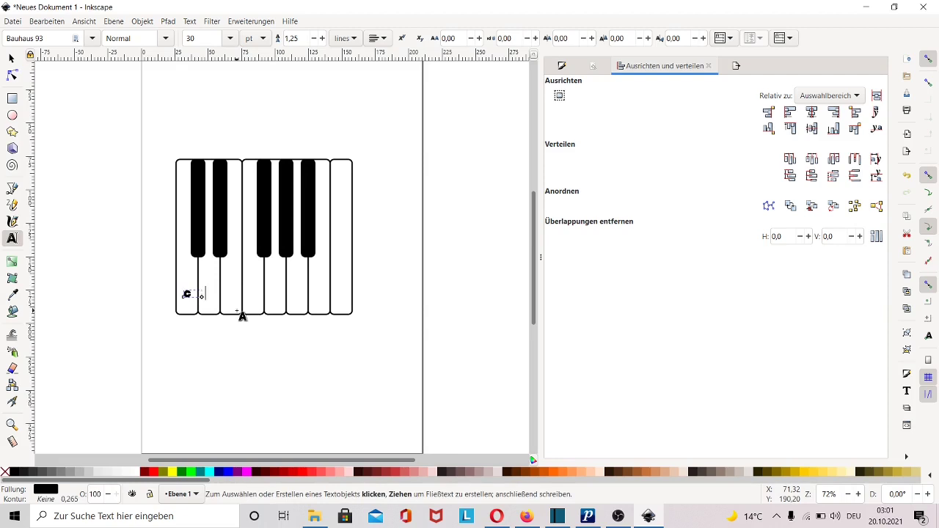
type("   d")
type("e")
type("  f")
type("  g  ")
type("a")
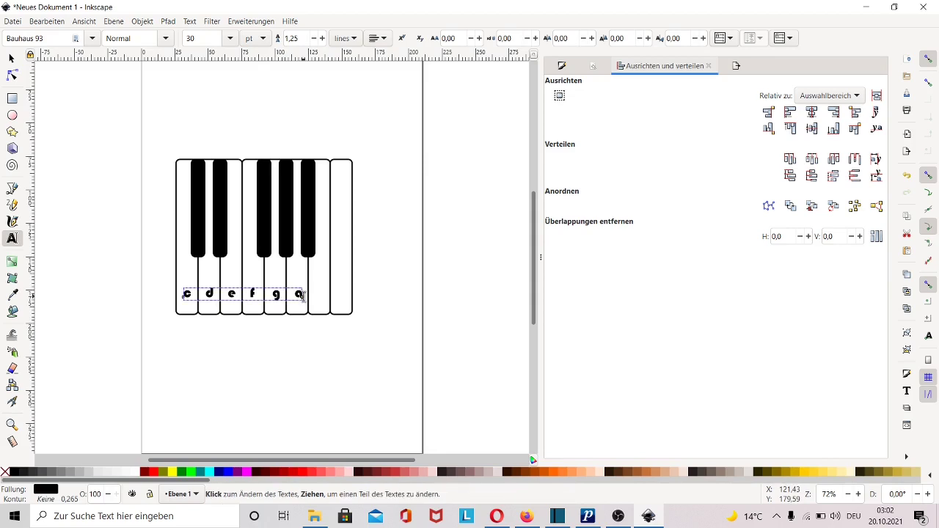
type("h")
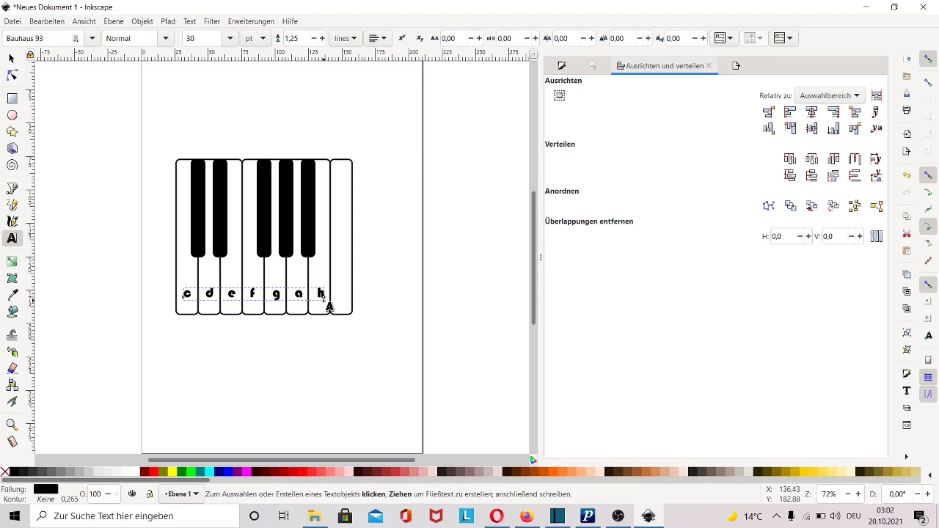
type(" c")
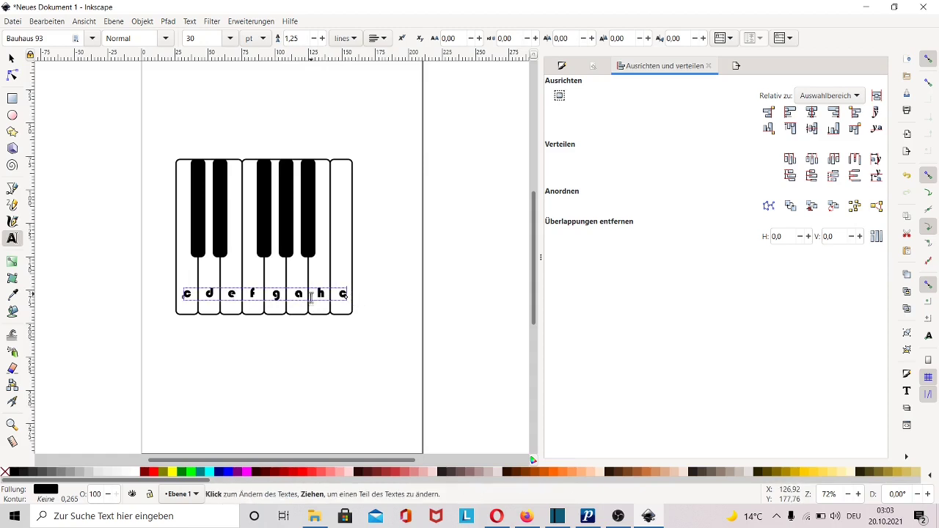
scroll(351, 310, "down", 1)
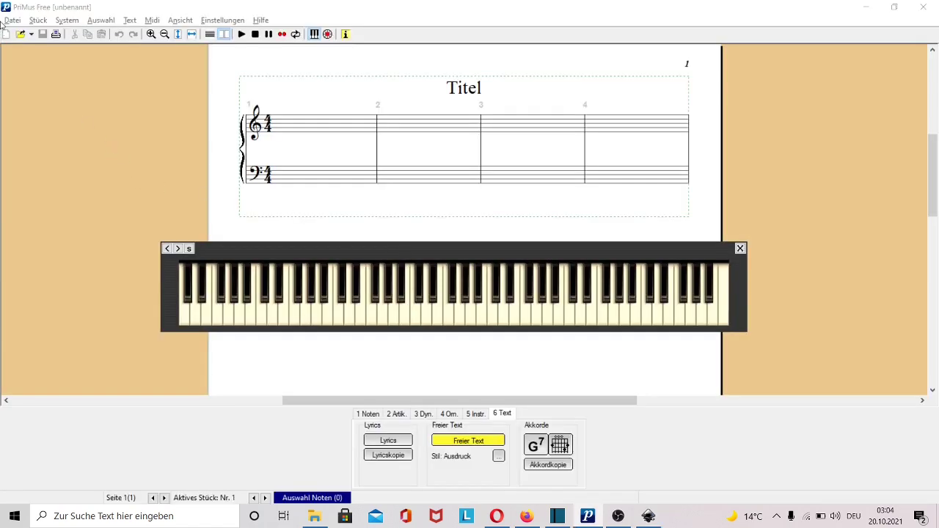
Enter quarter notes c, d, e, f in measure 1 of the treble staff
key("1")
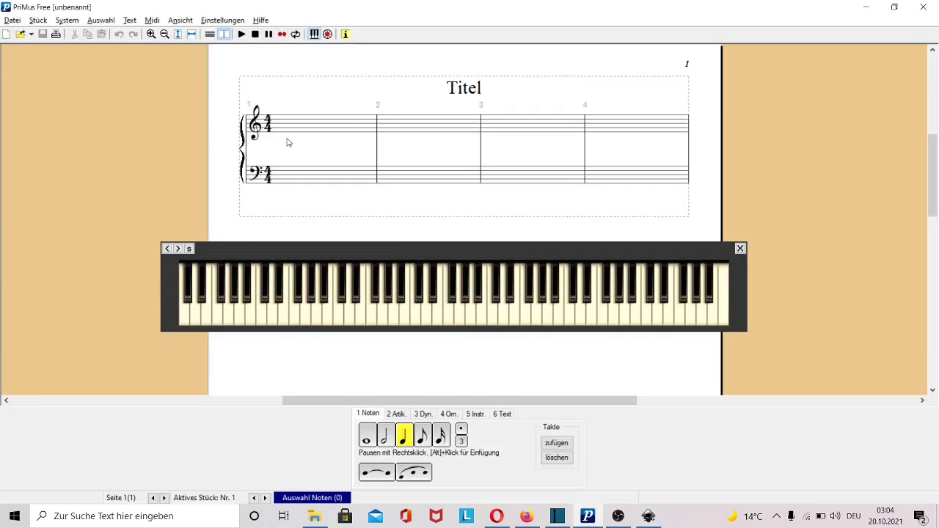
left_click(287, 136)
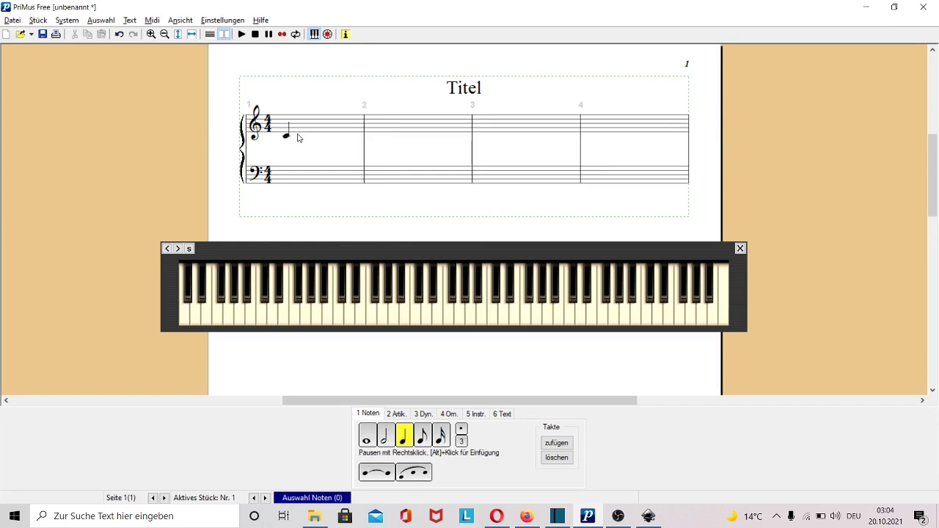
left_click(298, 137)
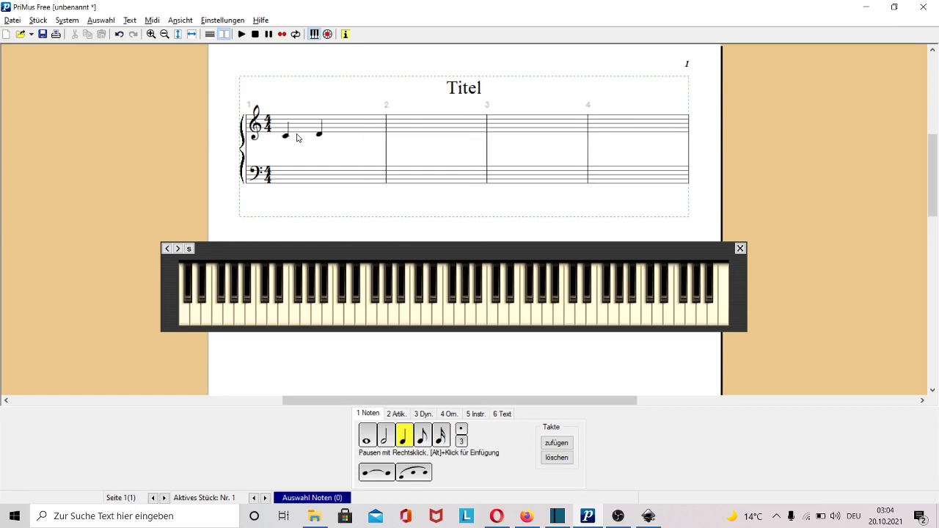
left_click(340, 134)
left_click(371, 130)
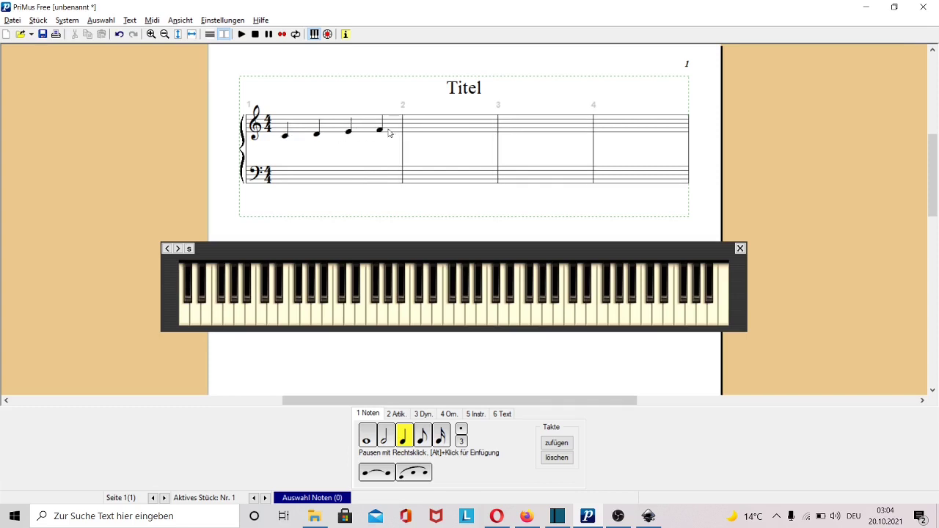
Add quarter notes g, a, h, high c in measure 2 and play the scale back
left_click(424, 128)
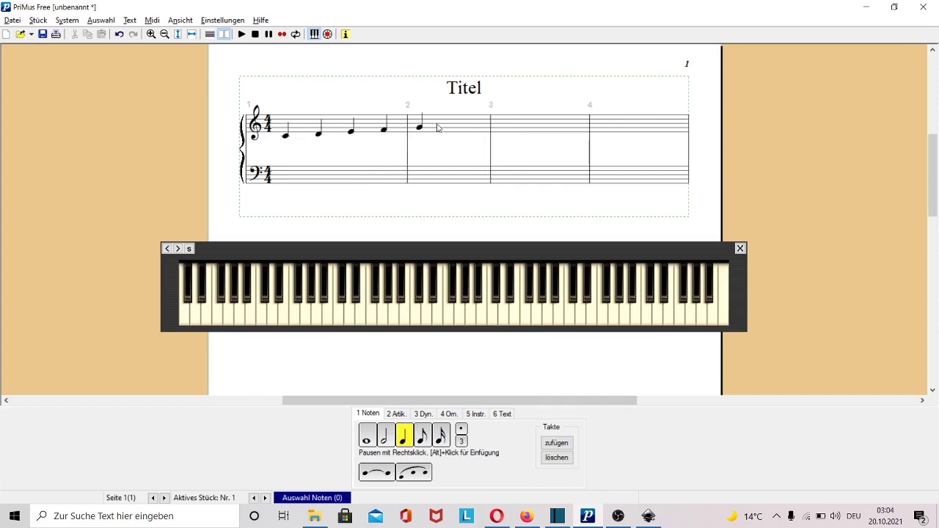
left_click(439, 127)
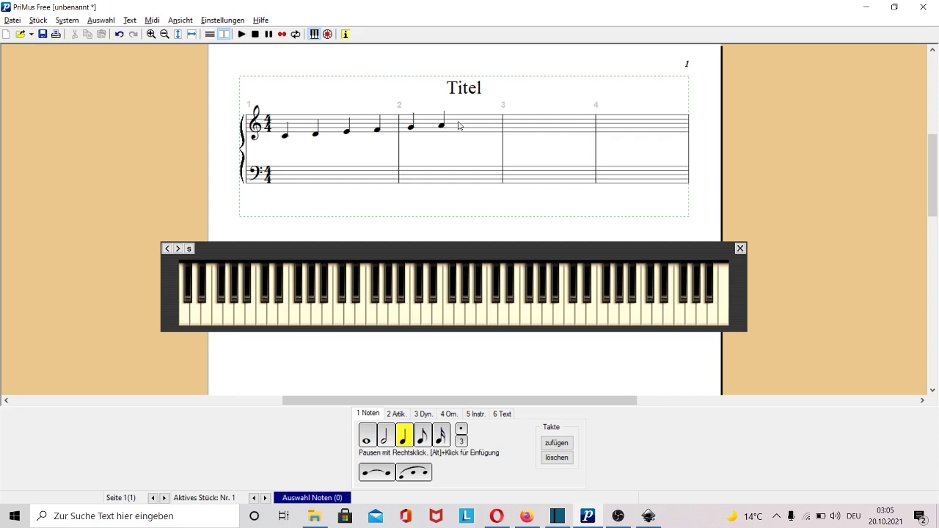
left_click(458, 126)
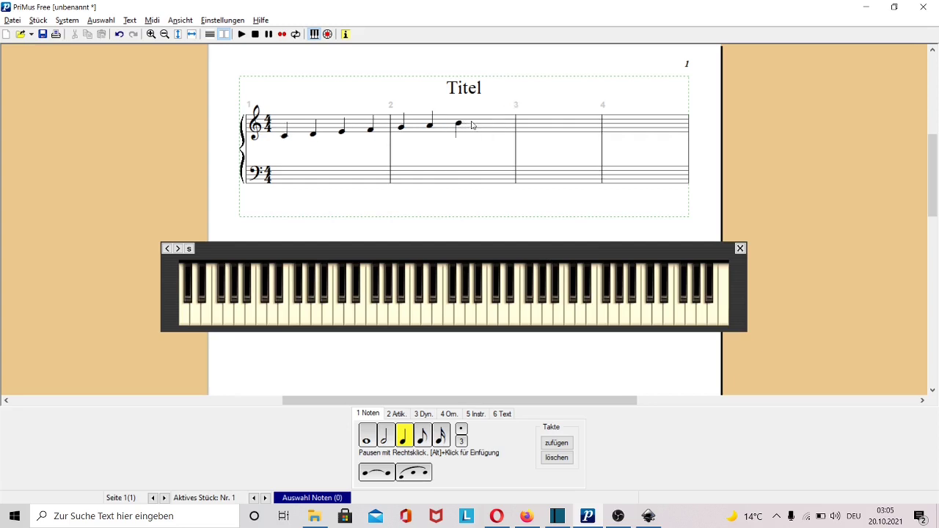
left_click(472, 124)
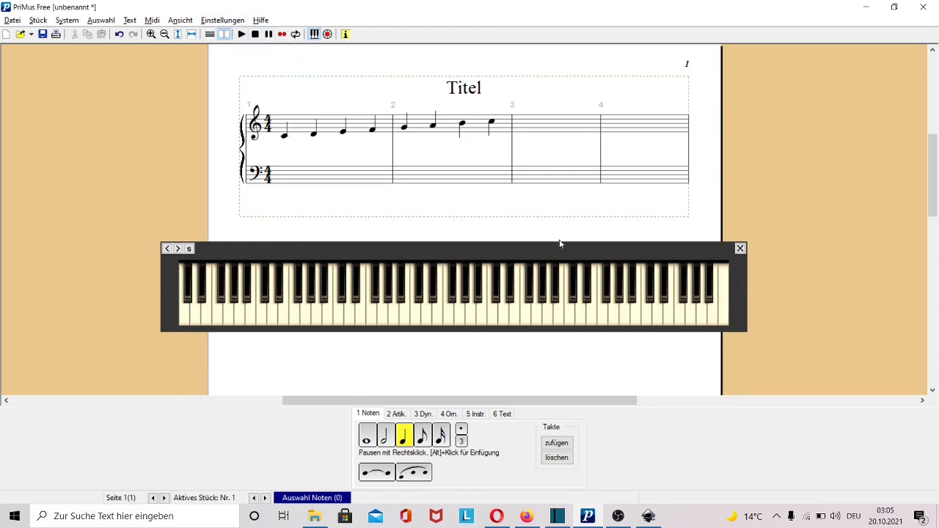
left_click(242, 34)
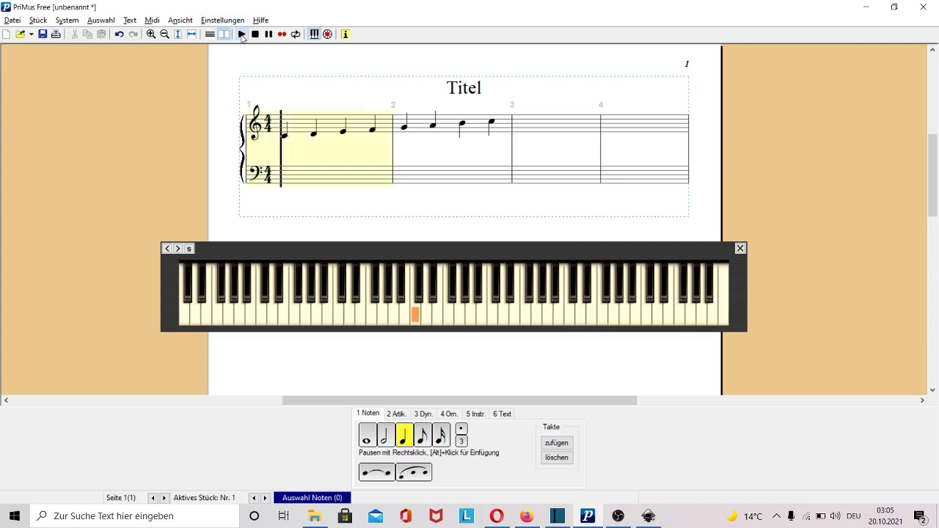